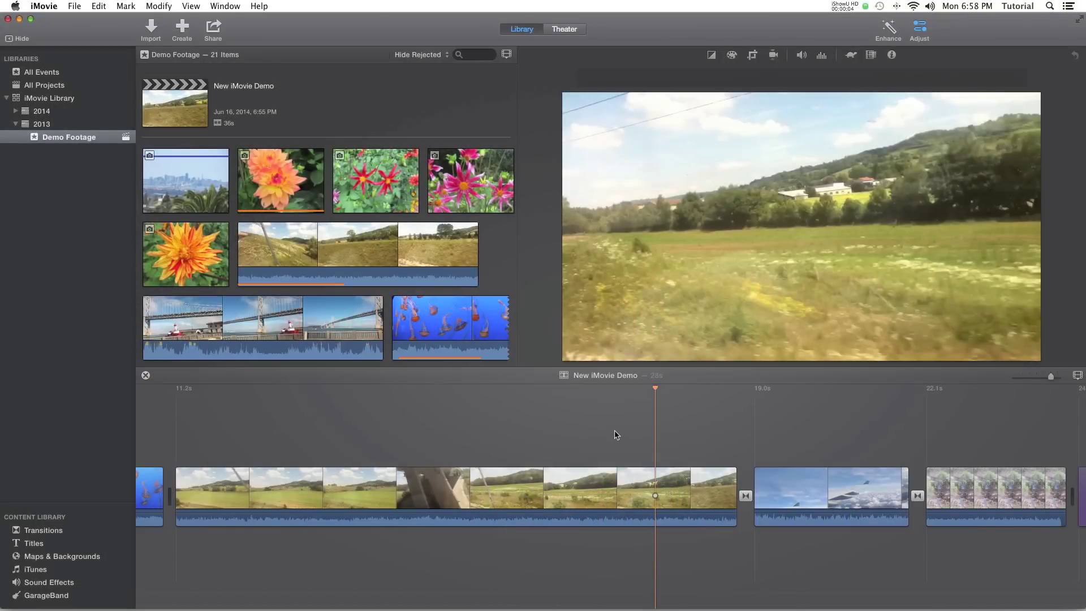
Step: Undo the last edit and split the landscape clip at the playhead
key(super+z)
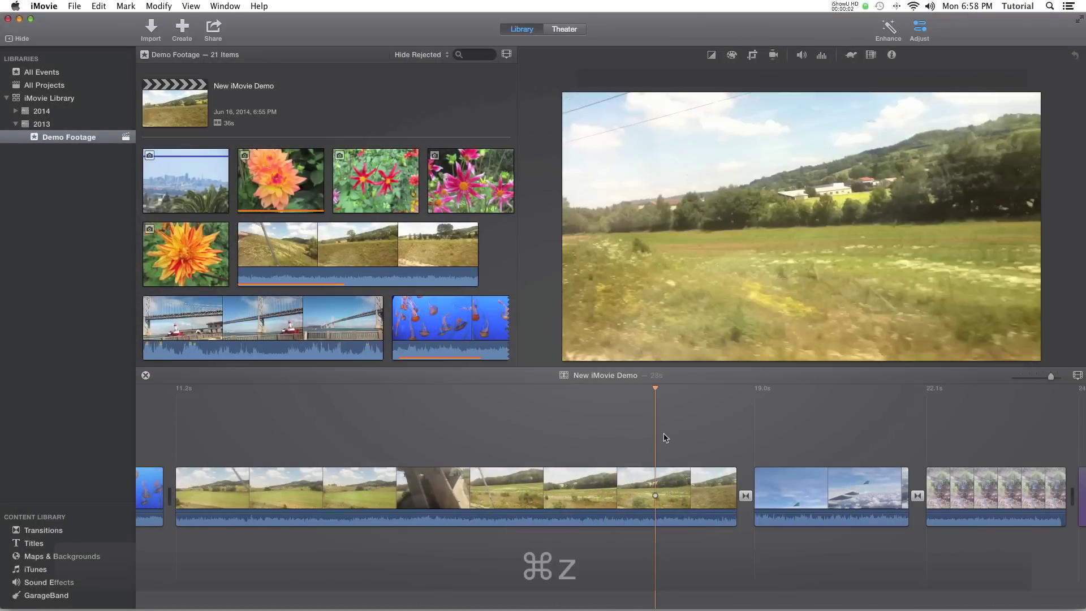
right_click(614, 490)
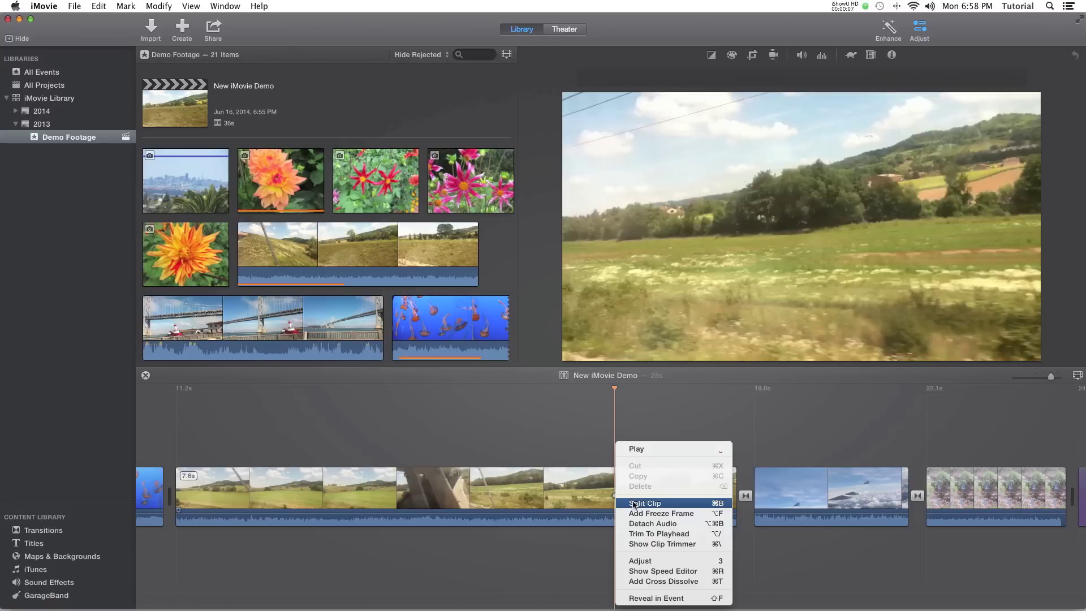
click(633, 503)
Step: Preview a later frame of the footage and select the first landscape piece
right_click(632, 497)
click(591, 433)
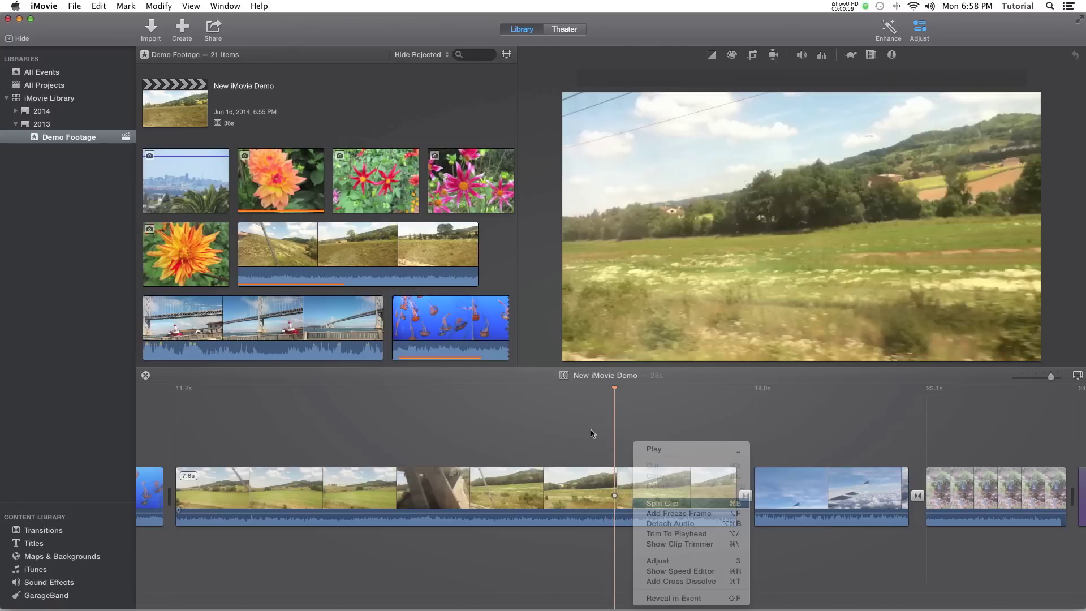
click(688, 451)
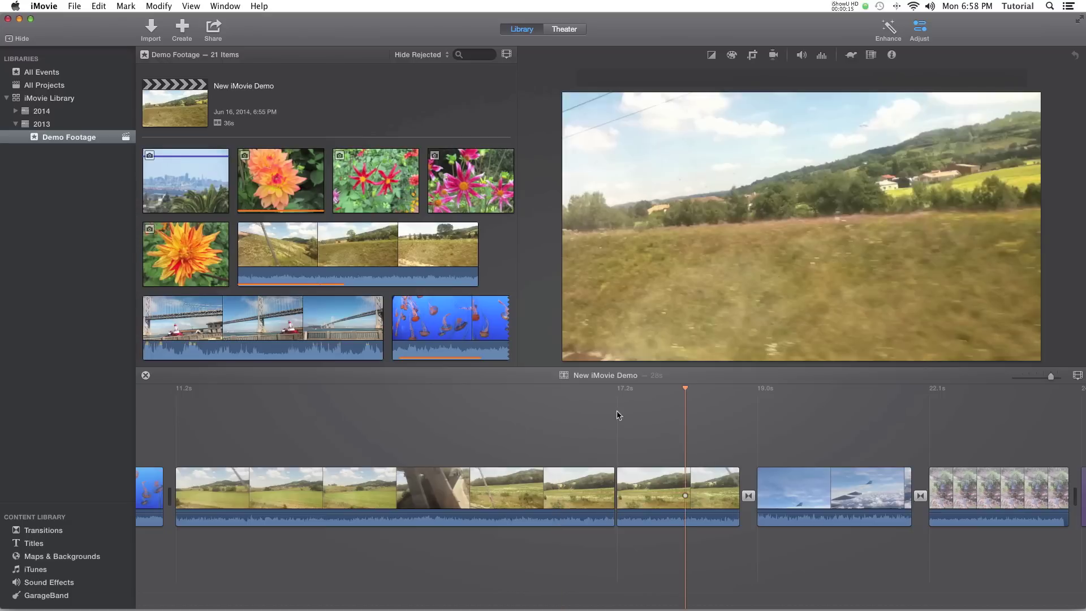
click(547, 479)
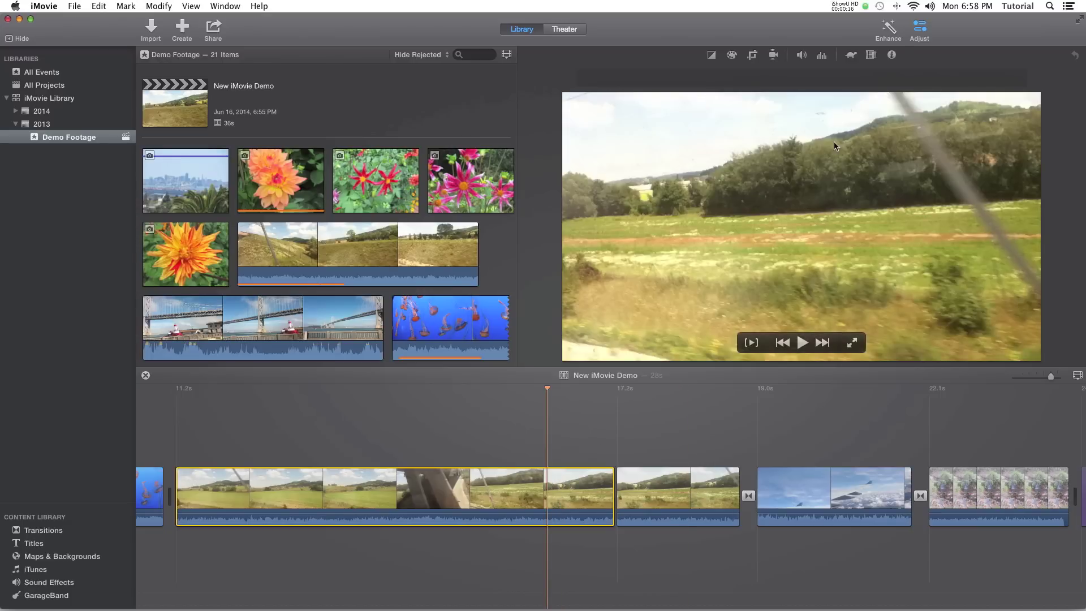
Step: Show crop, then colour correction settings, previewing both landscape pieces and reselecting the first
click(752, 55)
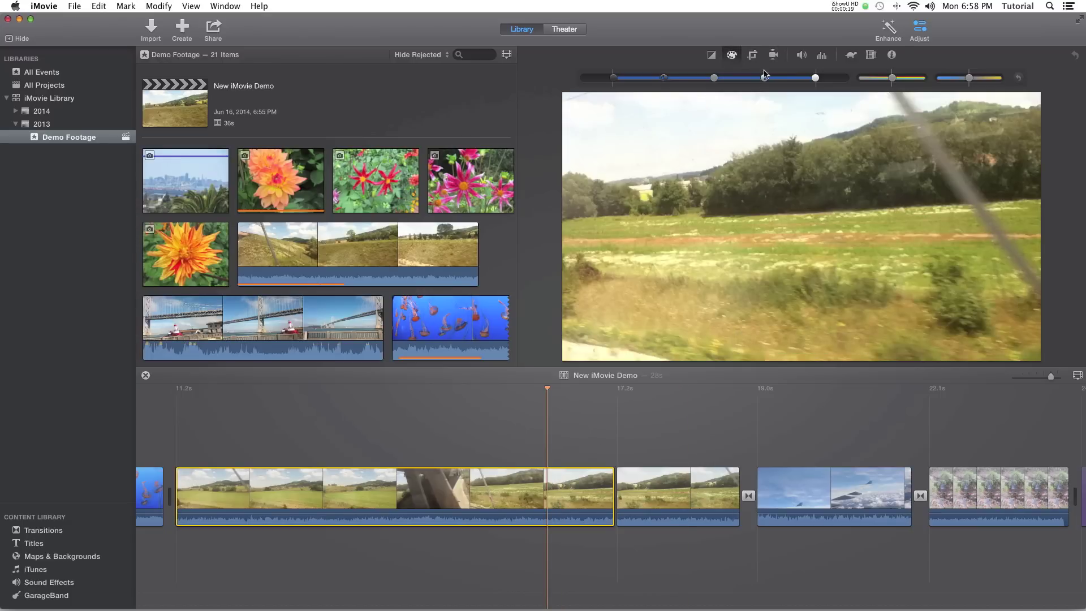
click(575, 480)
click(644, 490)
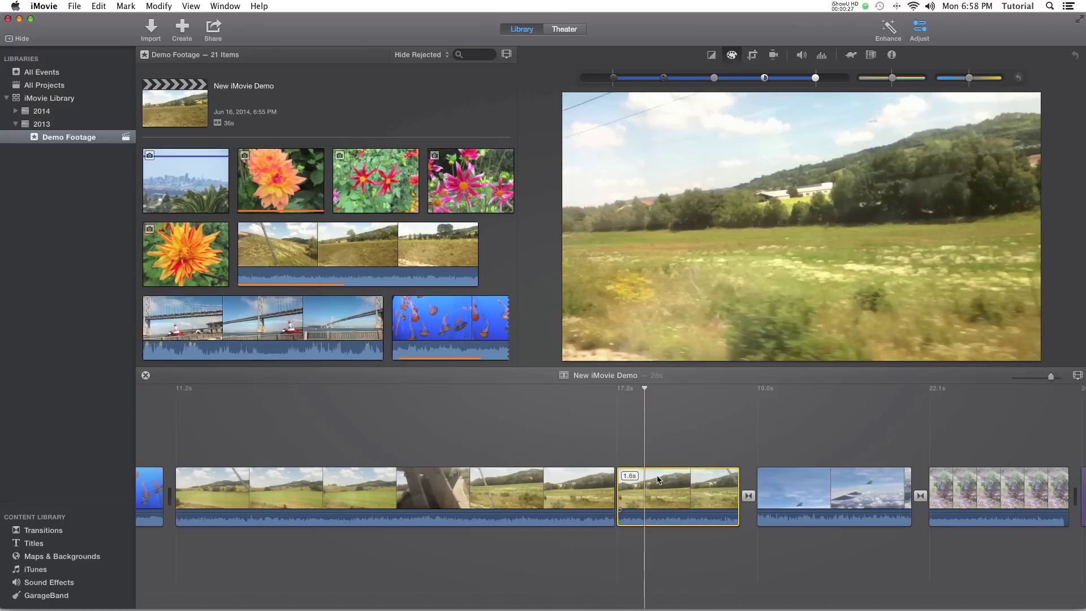
click(679, 448)
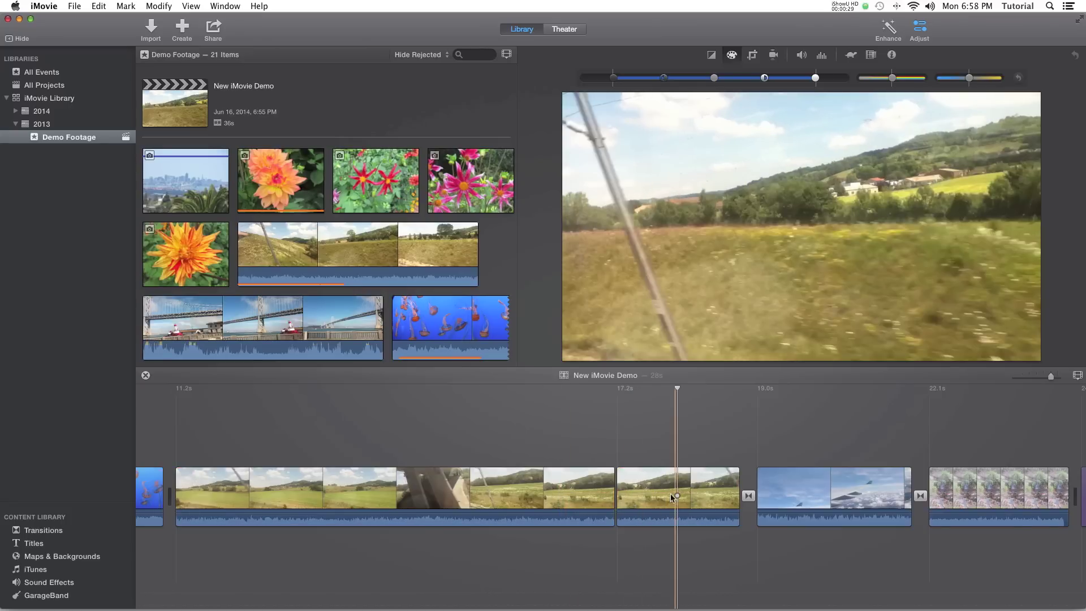
click(590, 488)
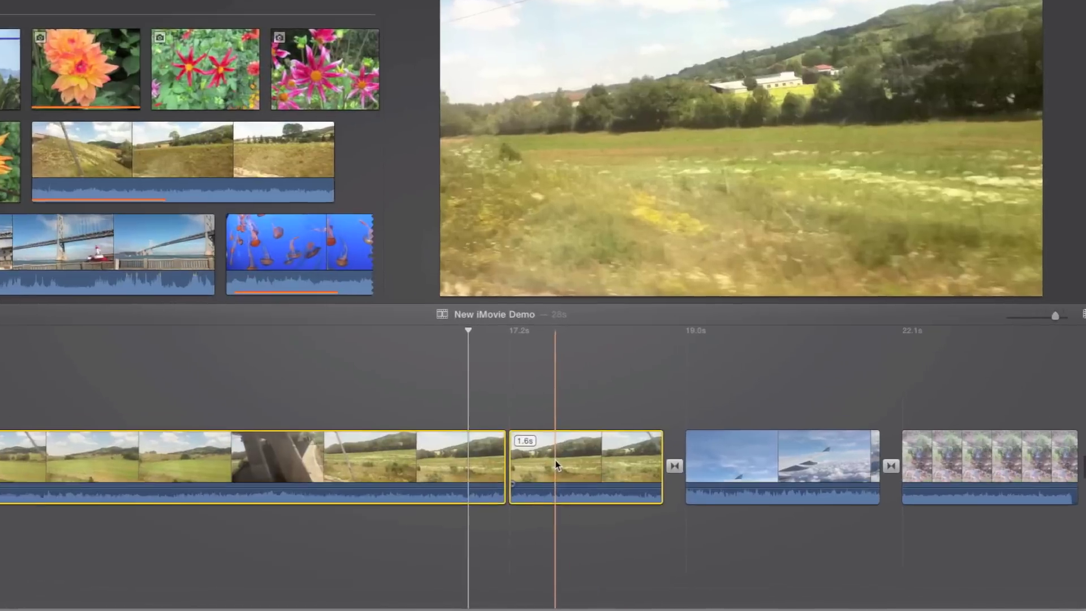
Step: Merge both landscape pieces back into one clip with Modify > Join Clips
right_click(586, 479)
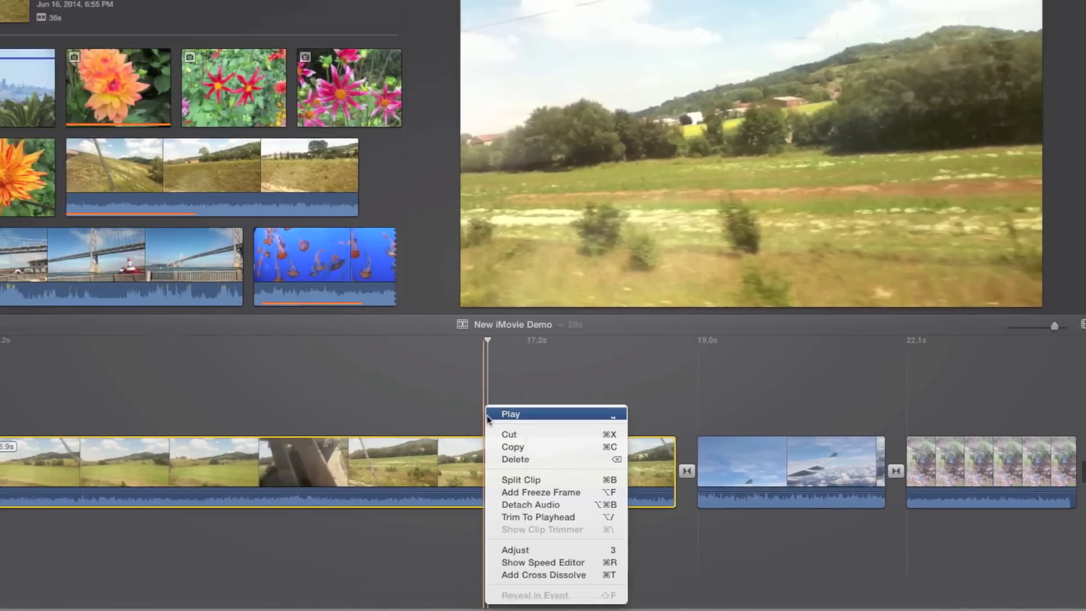
click(488, 417)
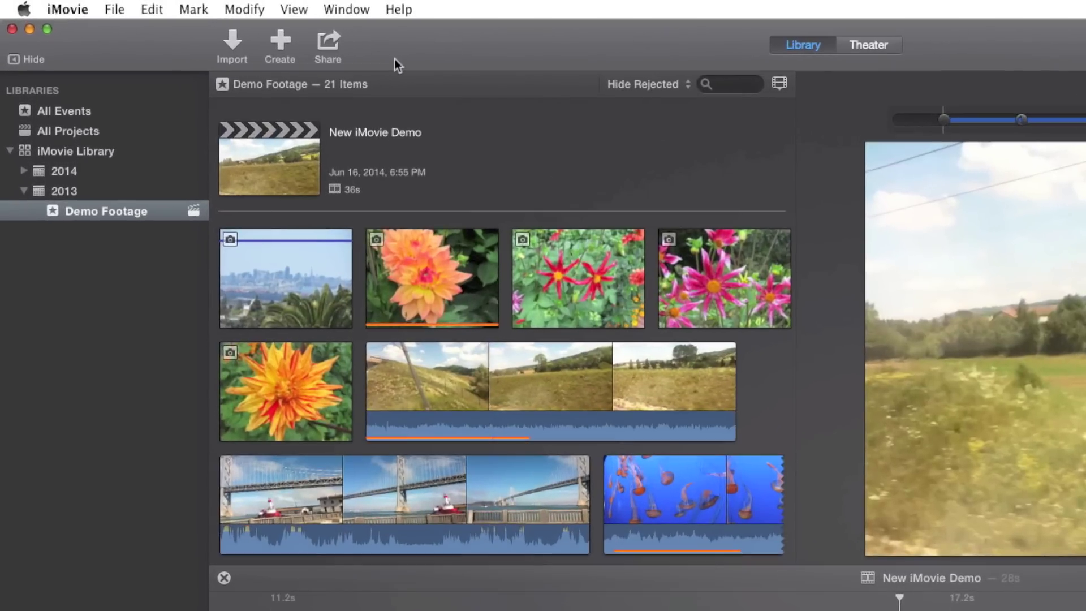
click(158, 6)
click(280, 175)
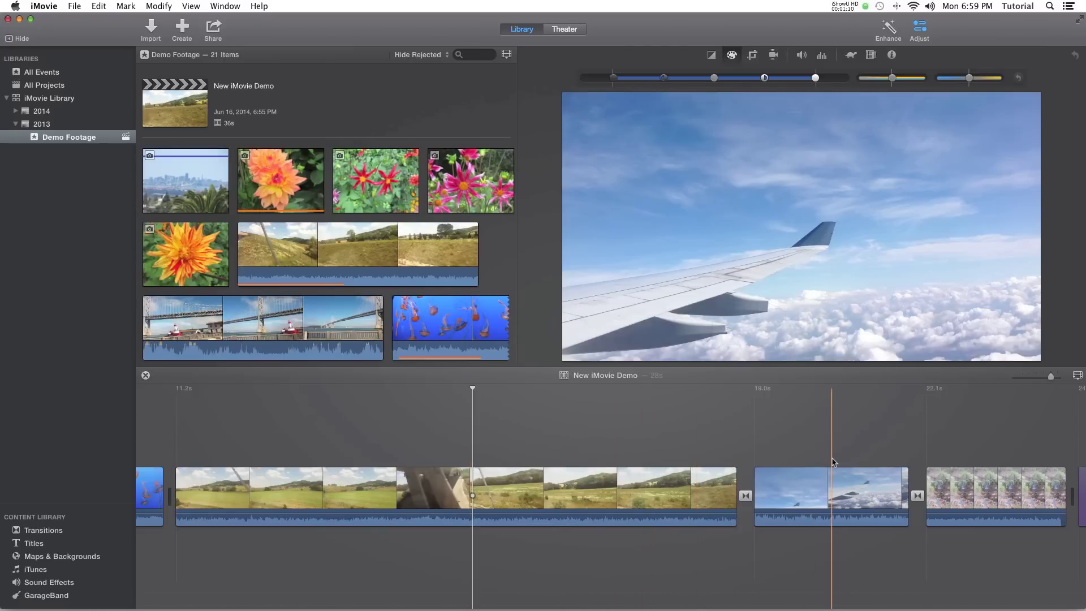
Step: Select the transition, then the landscape and airplane clips, and close Modify without applying anything
click(748, 496)
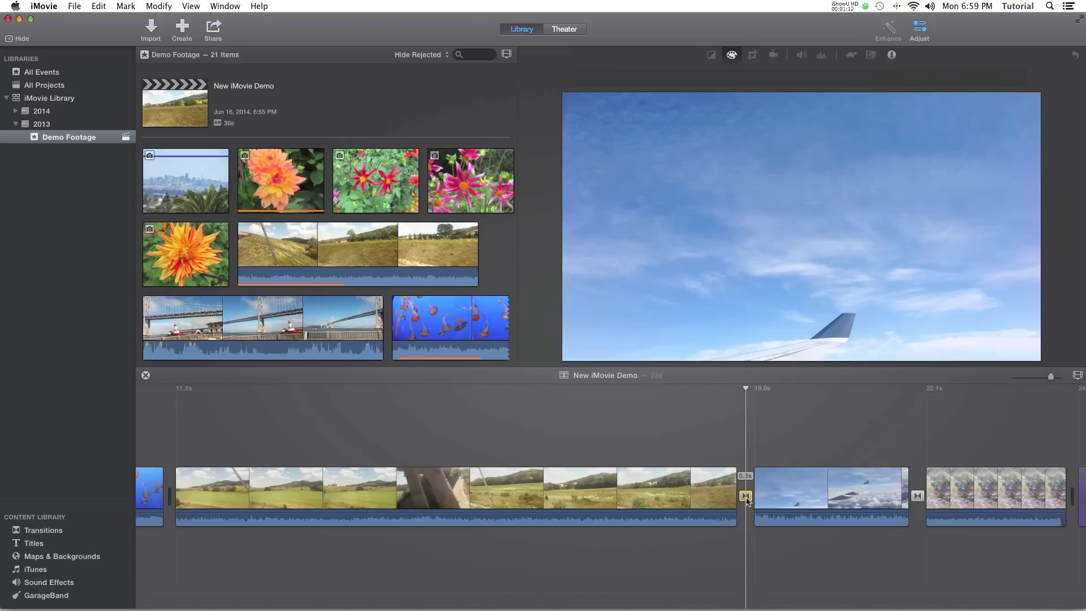
click(721, 495)
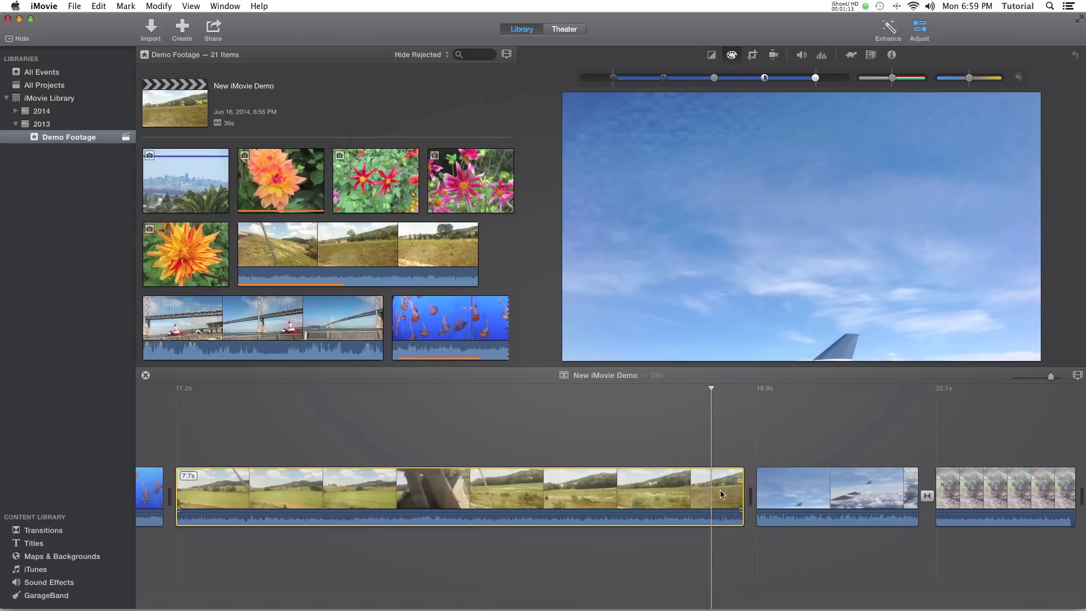
super+click(798, 496)
click(125, 6)
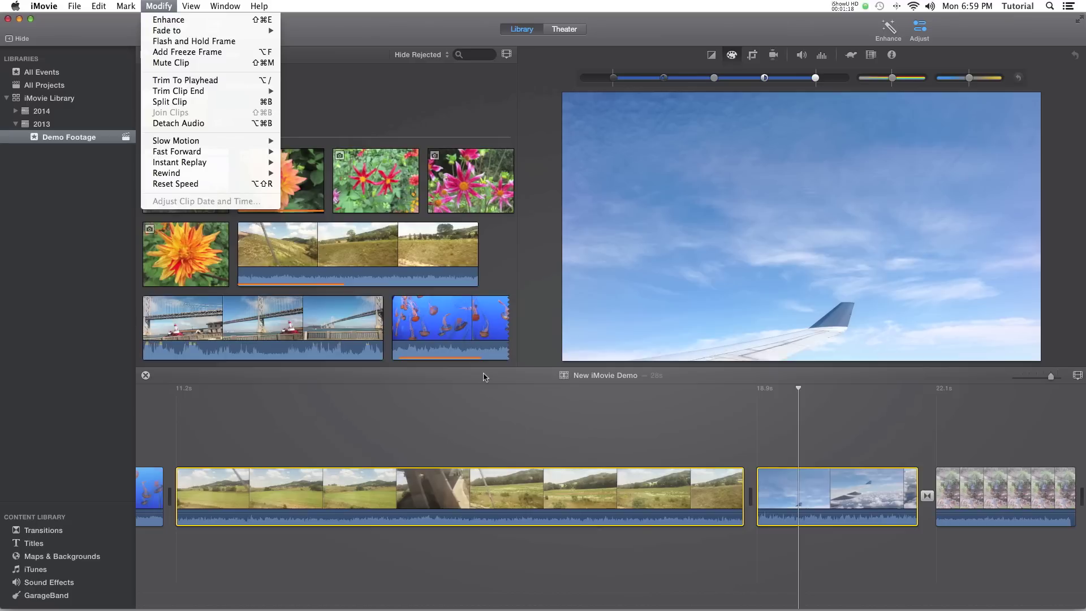
key(Escape)
Step: Select and deselect the joined 7.7s landscape clip while previewing frames from its middle
click(475, 488)
click(464, 486)
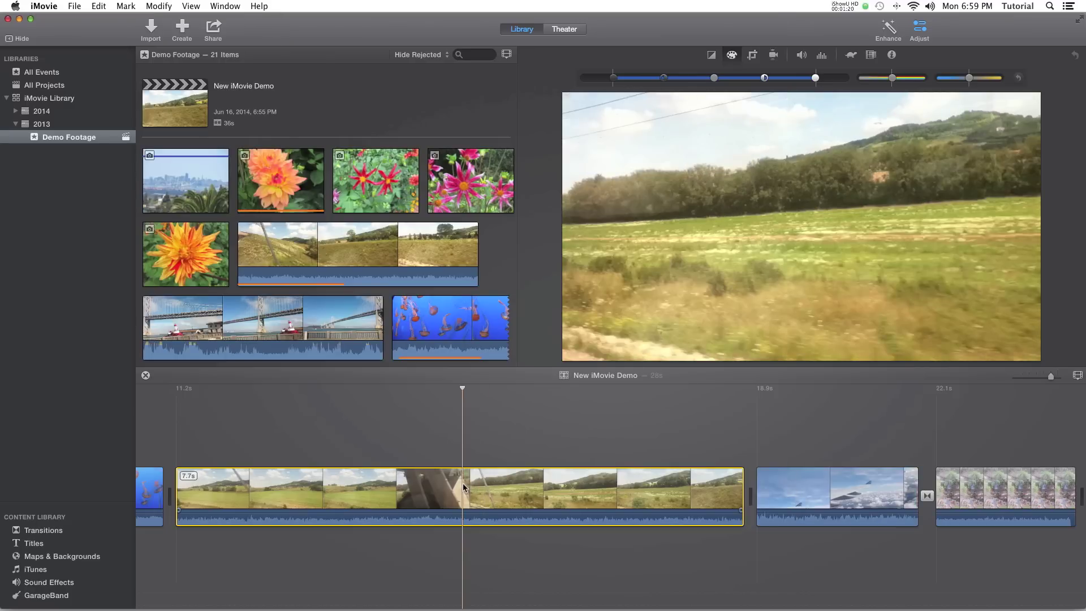
key(Escape)
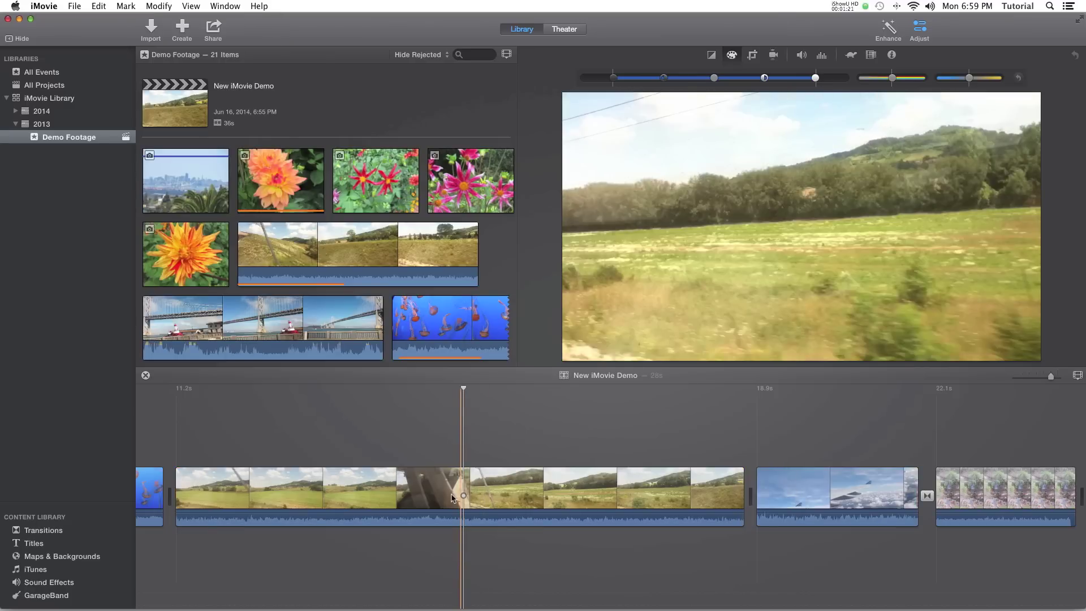
click(455, 496)
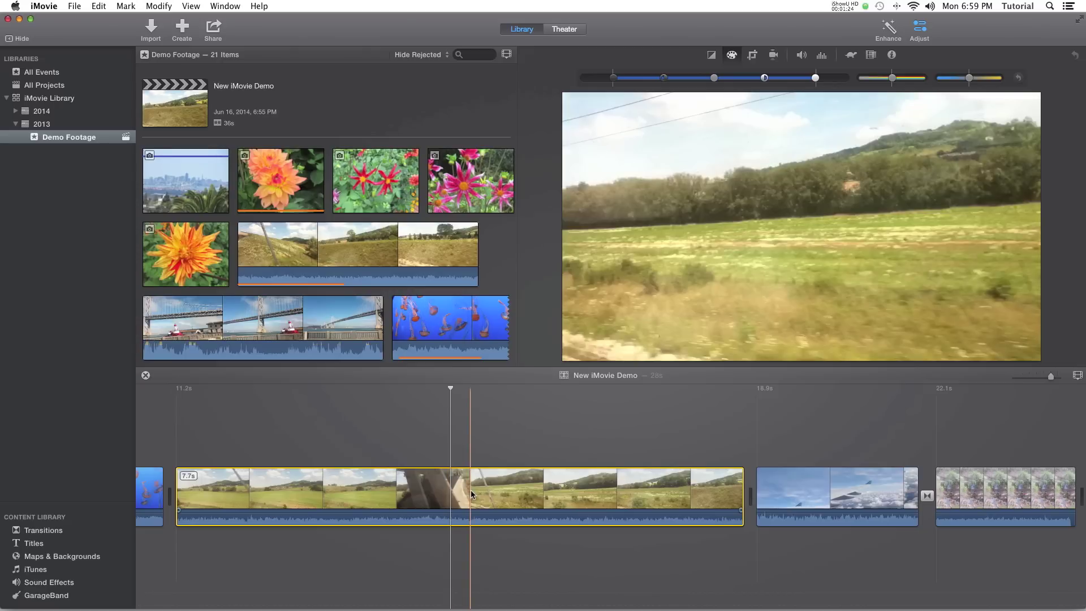
click(485, 457)
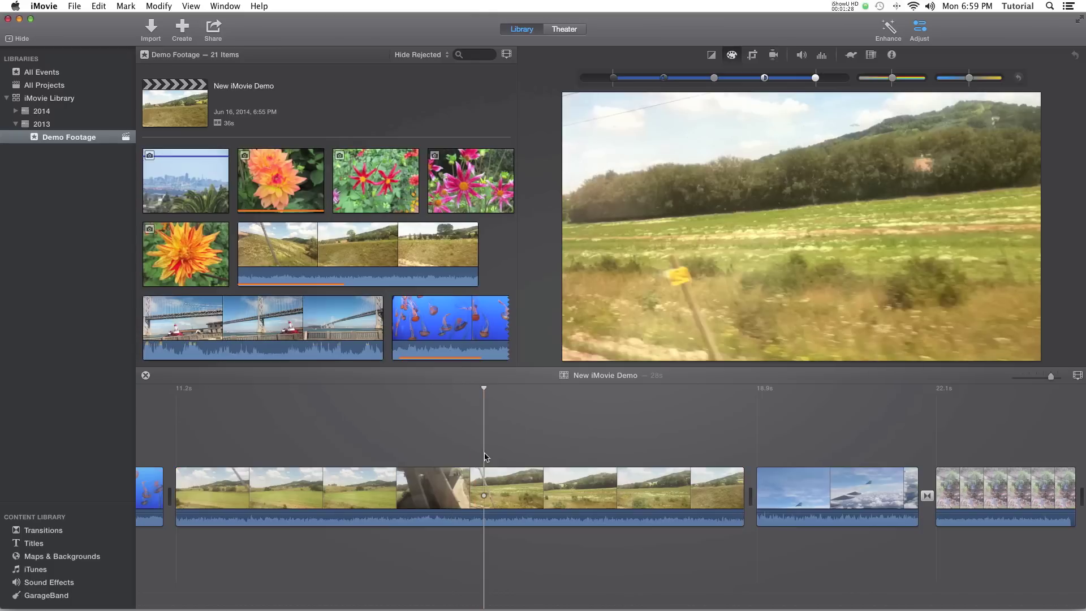
click(478, 489)
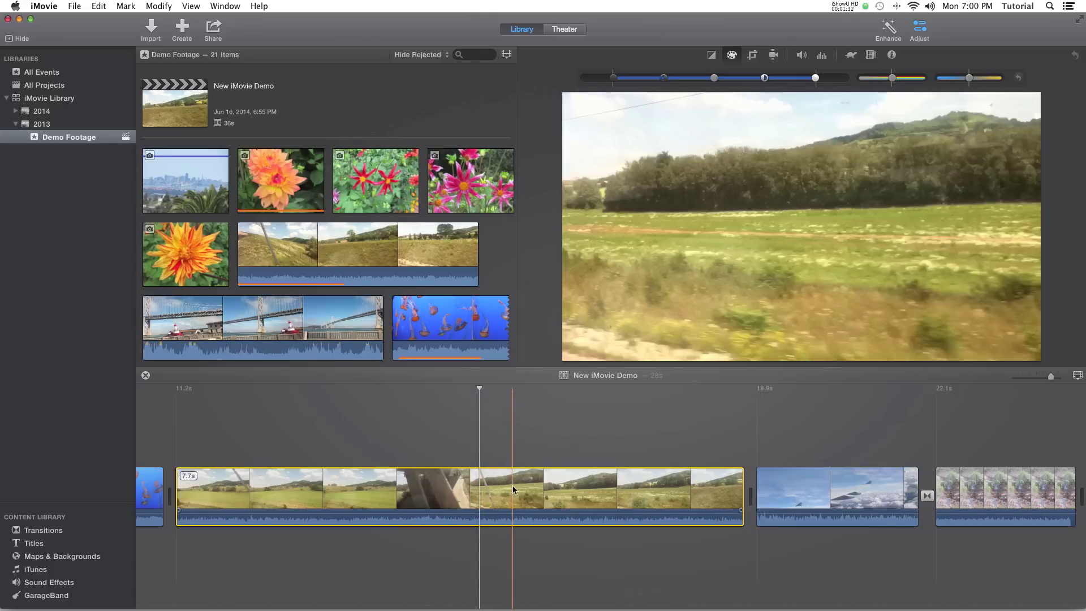